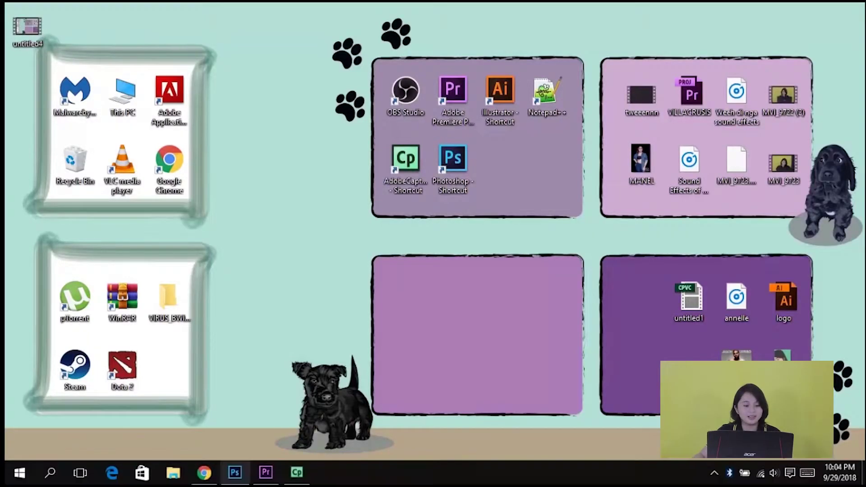
- Restore the Photoshop window showing the MANEL.jpg portrait from the taskbar
click(235, 474)
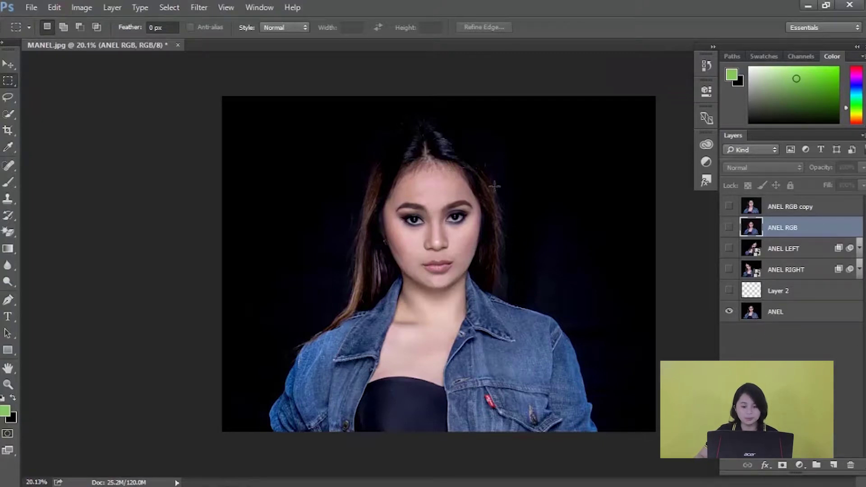
- Open the Window menu to see the available panels
click(267, 10)
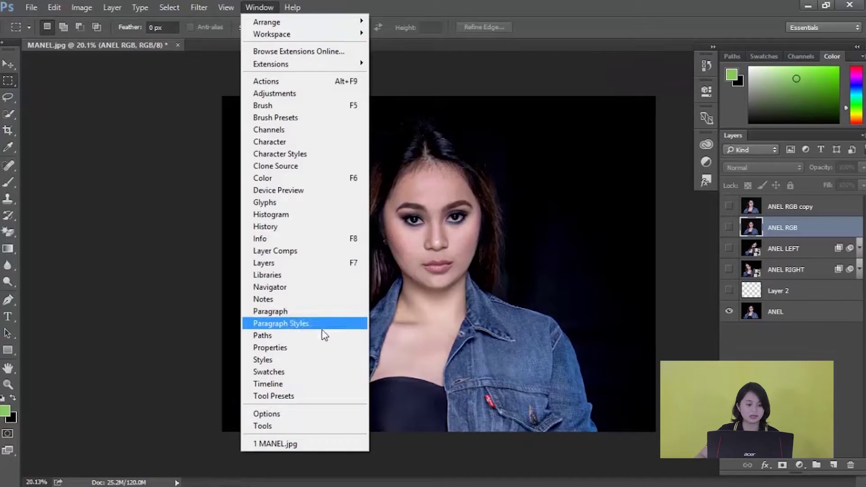
- Show the Timeline panel with frame 1 at a 0.2-second delay and looping set to Forever
click(342, 391)
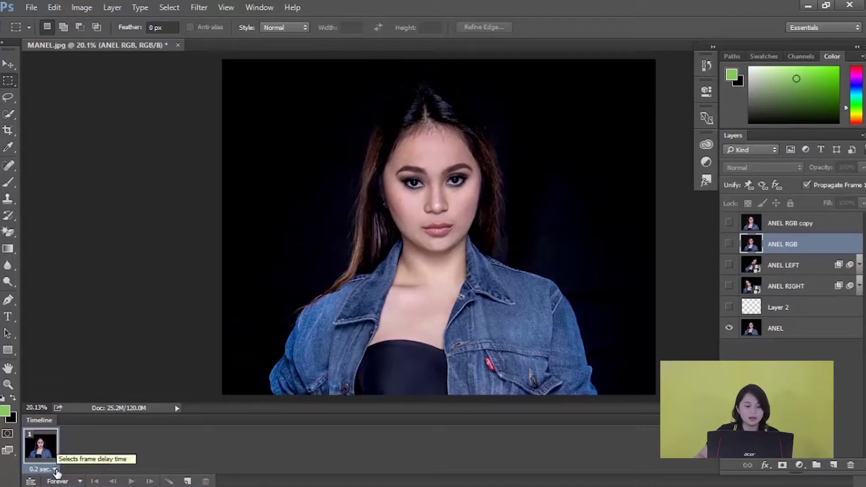
click(54, 470)
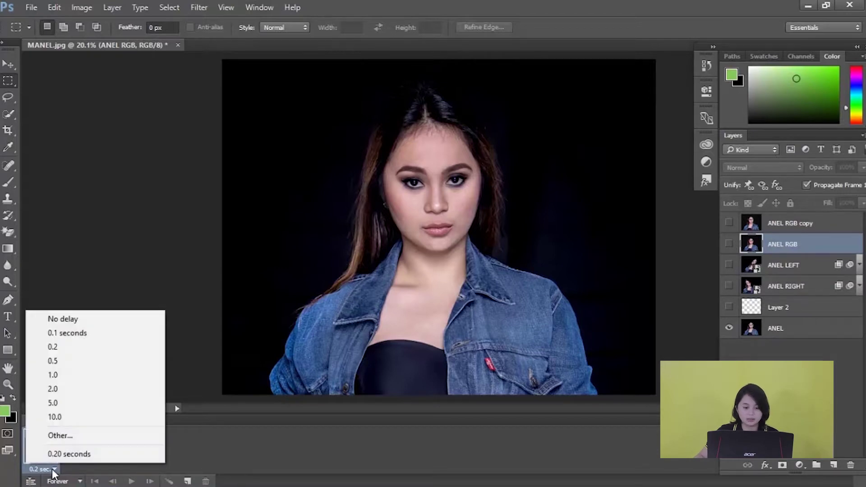
click(68, 353)
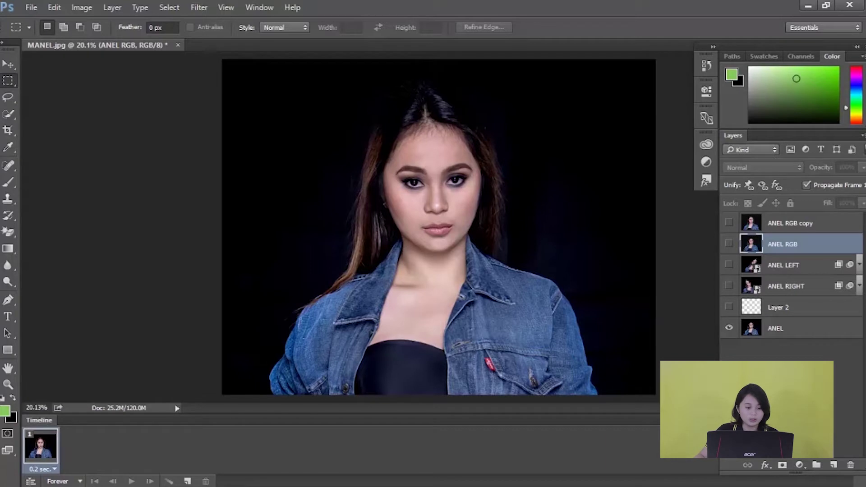
click(79, 481)
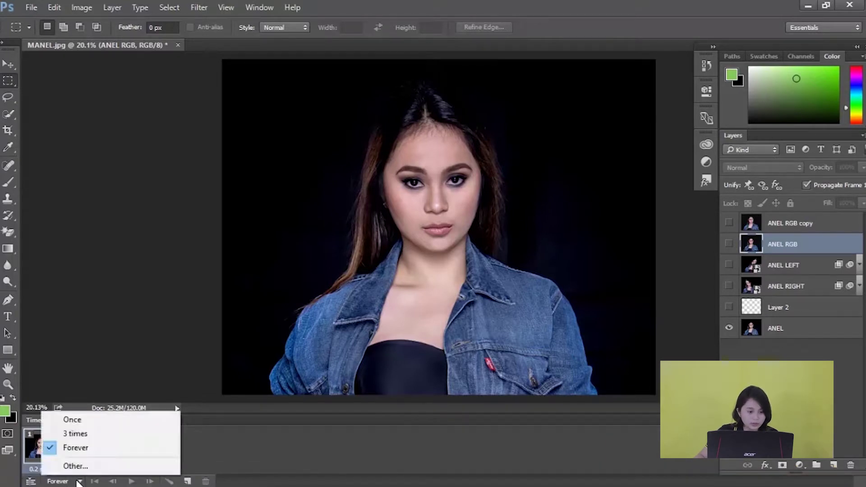
click(81, 448)
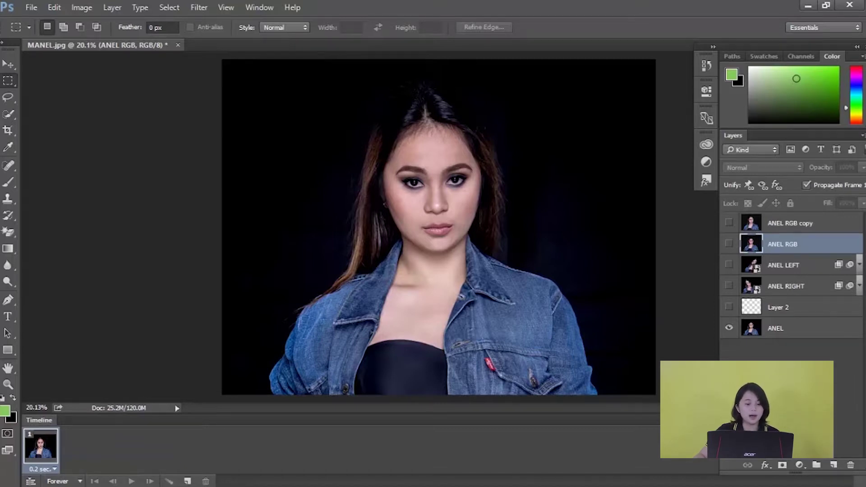
- Duplicate the frame, set frame 2 to 0.1 seconds, and make Layer 2 and ANEL RIGHT visible
click(187, 481)
click(93, 469)
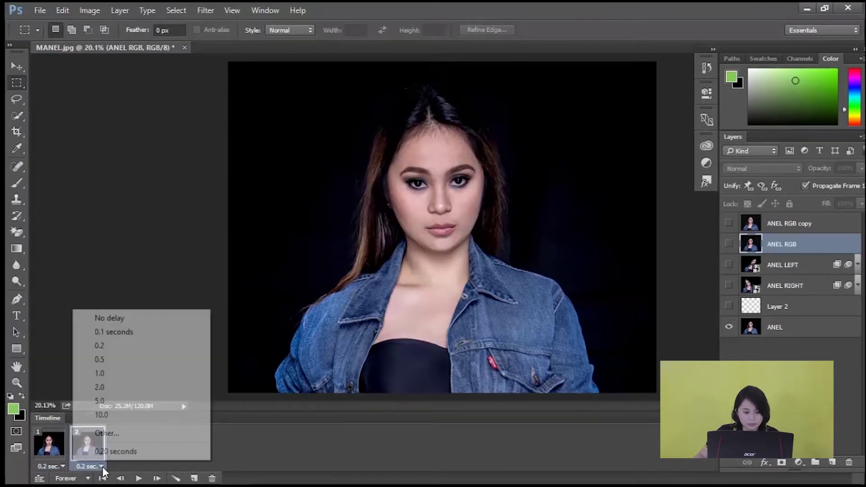
click(144, 332)
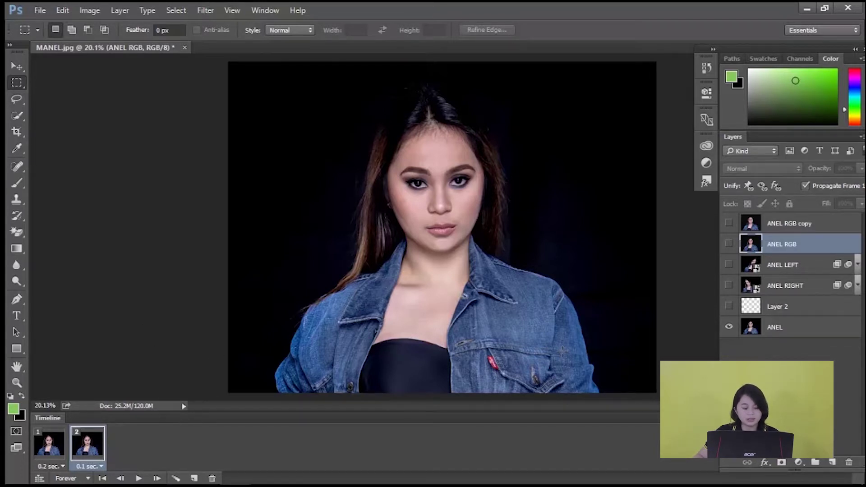
click(730, 309)
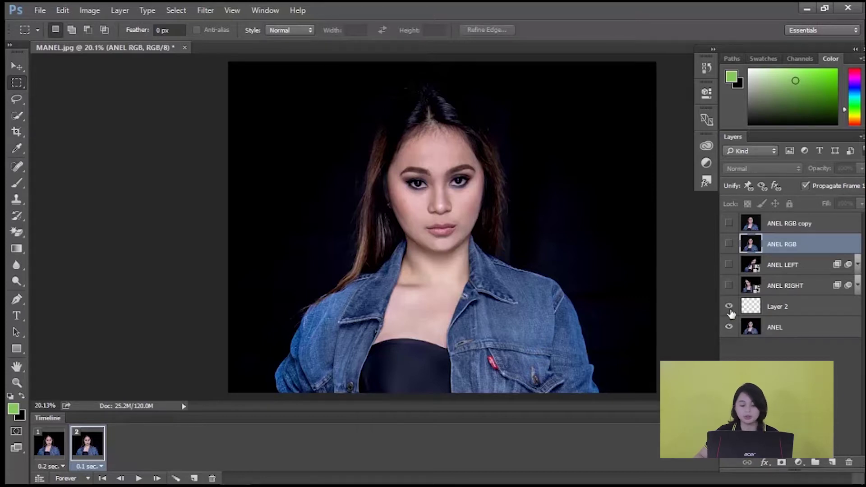
click(728, 285)
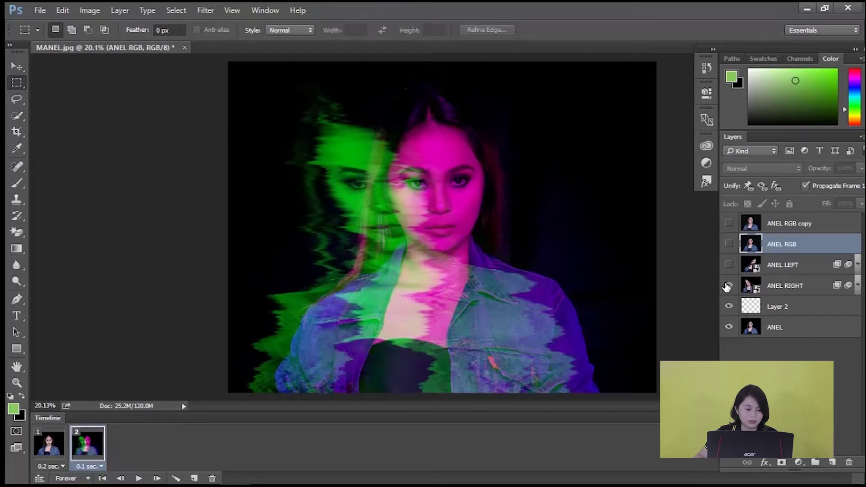
- Add frame 3 showing ANEL LEFT instead of ANEL RIGHT, then frame 4 with ANEL RGB visible
click(195, 480)
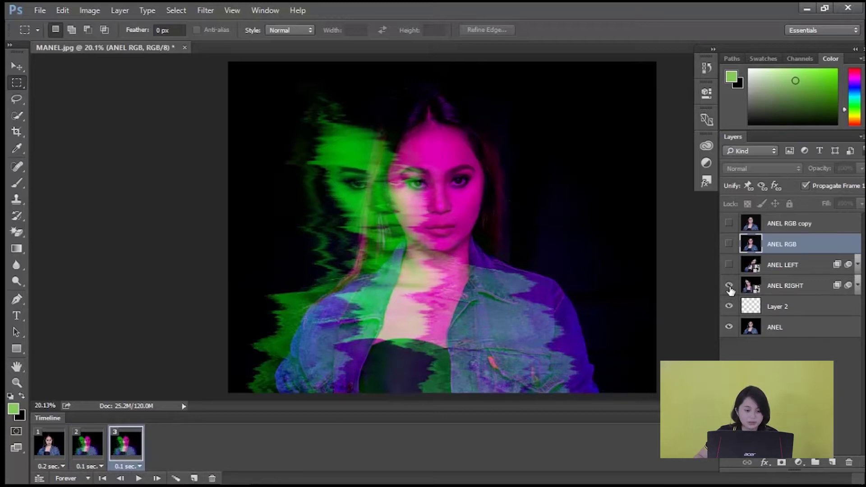
click(729, 287)
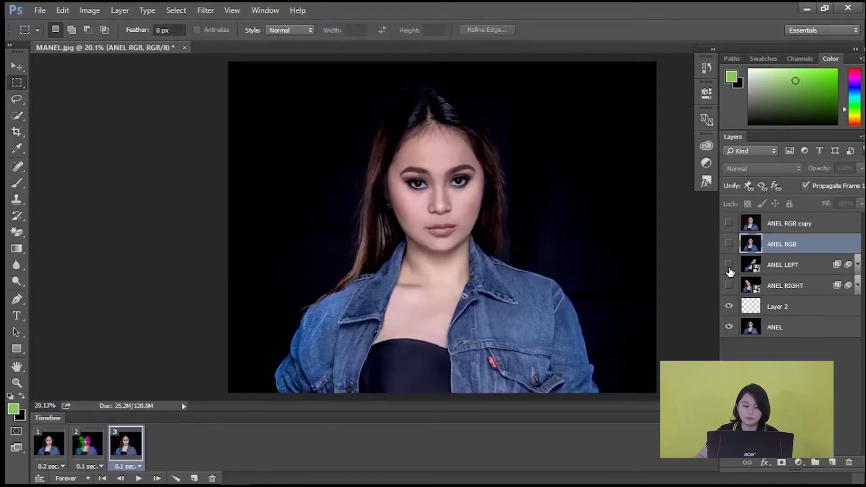
click(730, 265)
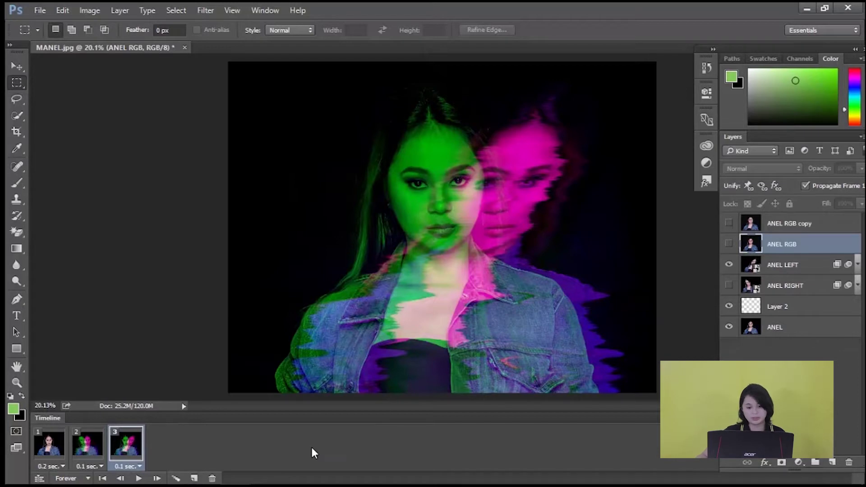
click(195, 478)
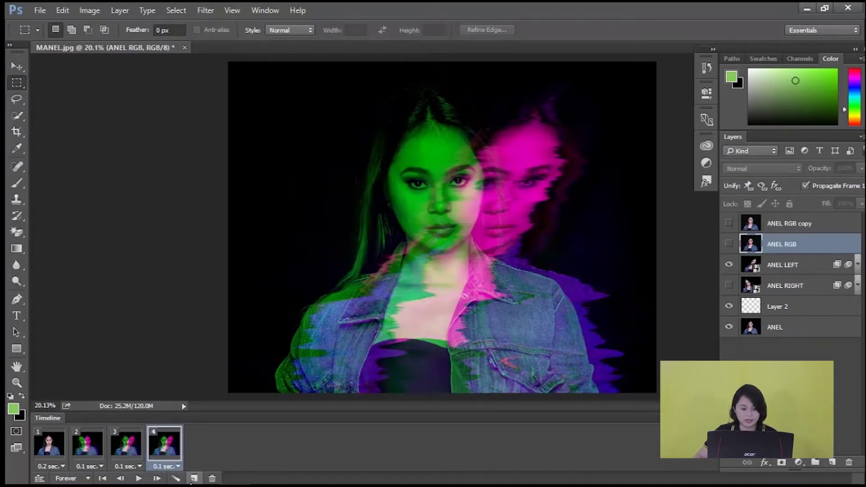
click(729, 244)
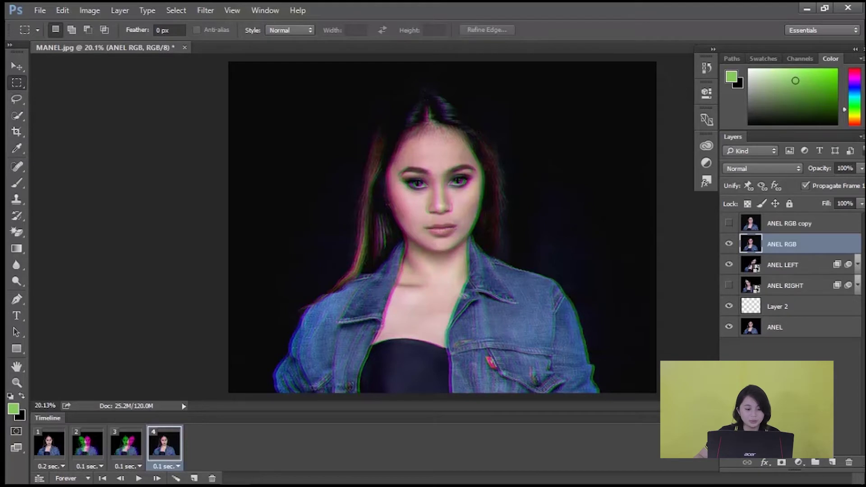
- Add a fifth frame and leave the ANEL RGB copy layer visible in it
click(195, 479)
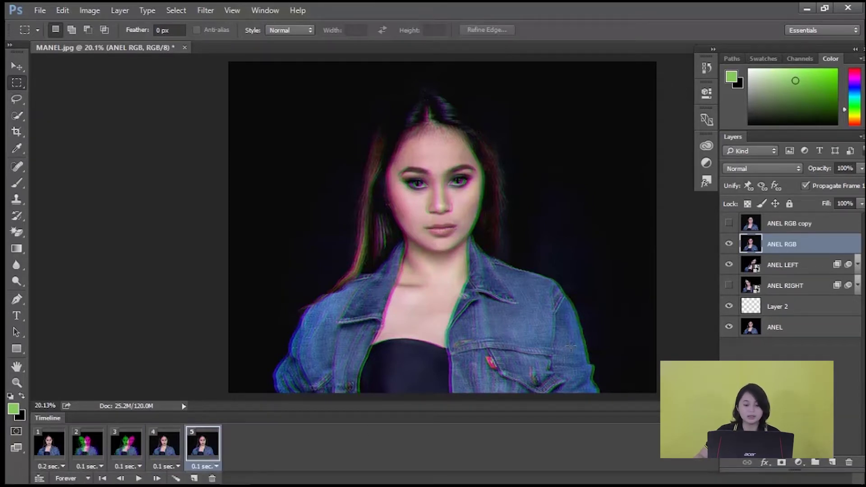
click(729, 224)
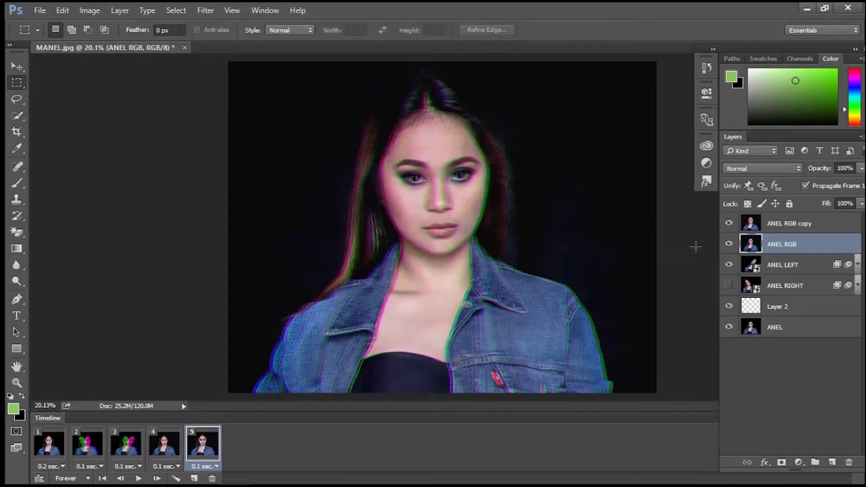
click(729, 224)
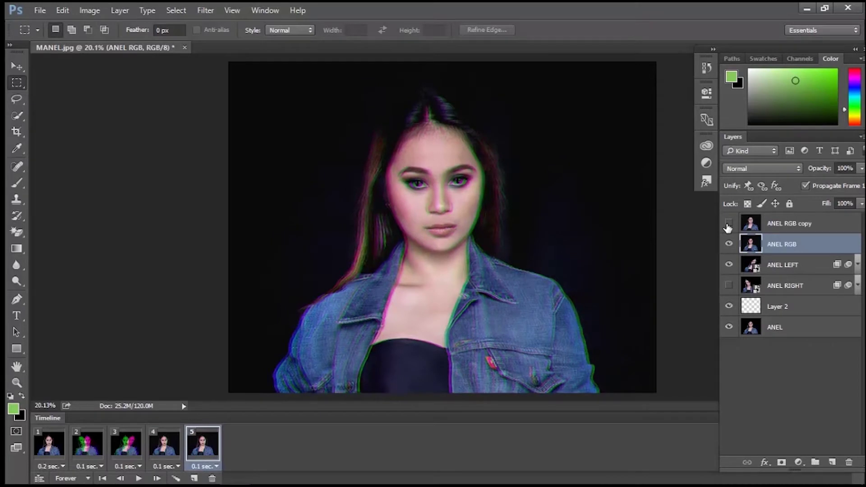
click(728, 225)
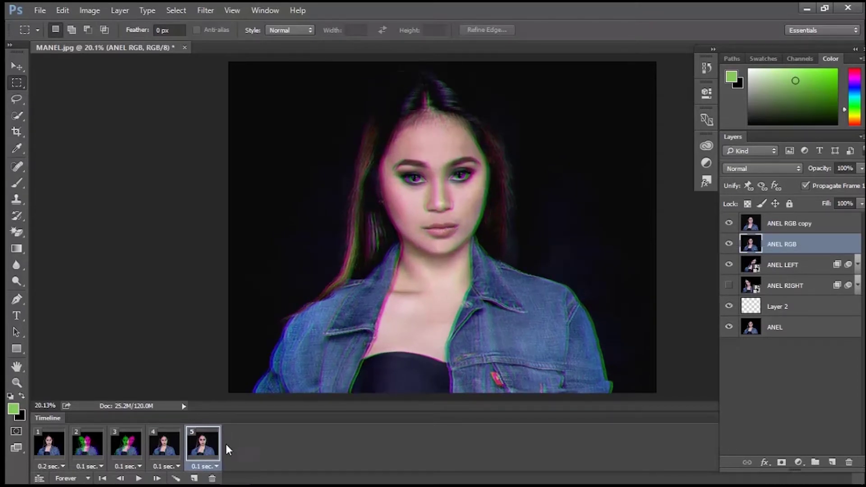
mouse_move(304, 482)
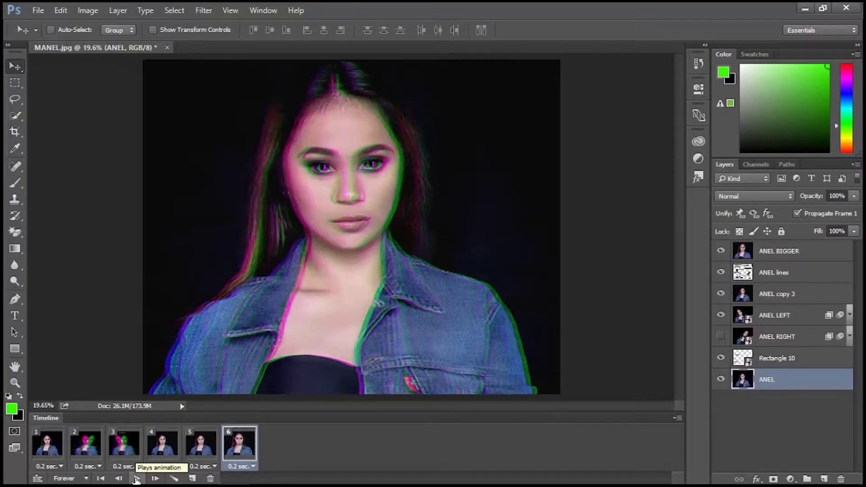
- Play and stop the glitch animation twice to preview its loop
click(136, 479)
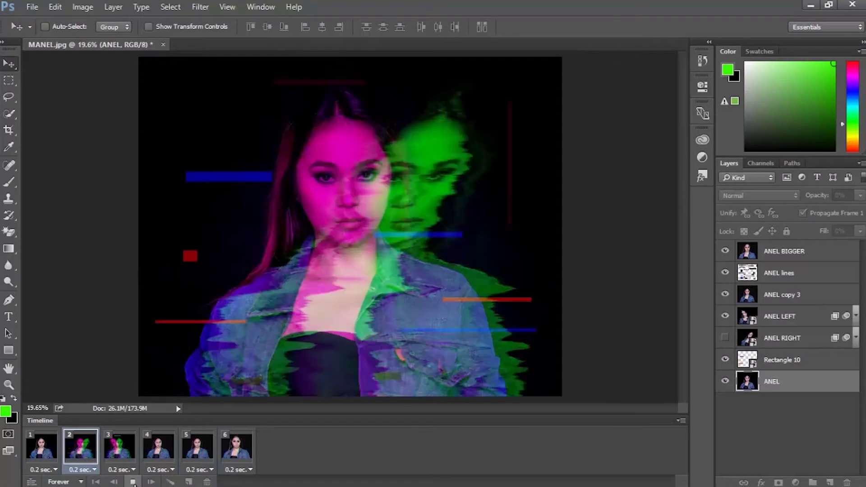
click(234, 401)
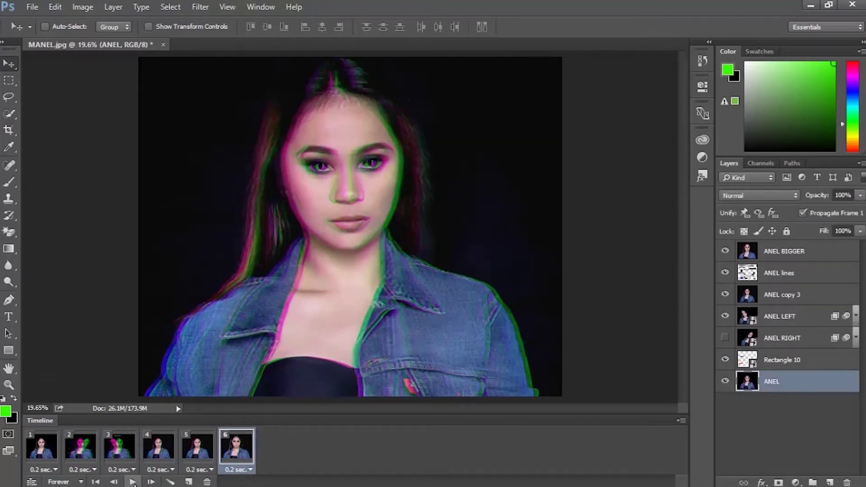
click(132, 482)
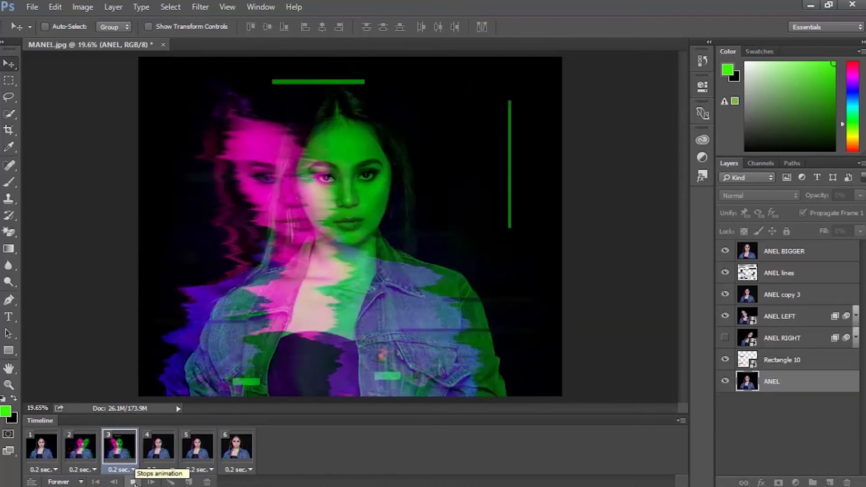
click(132, 482)
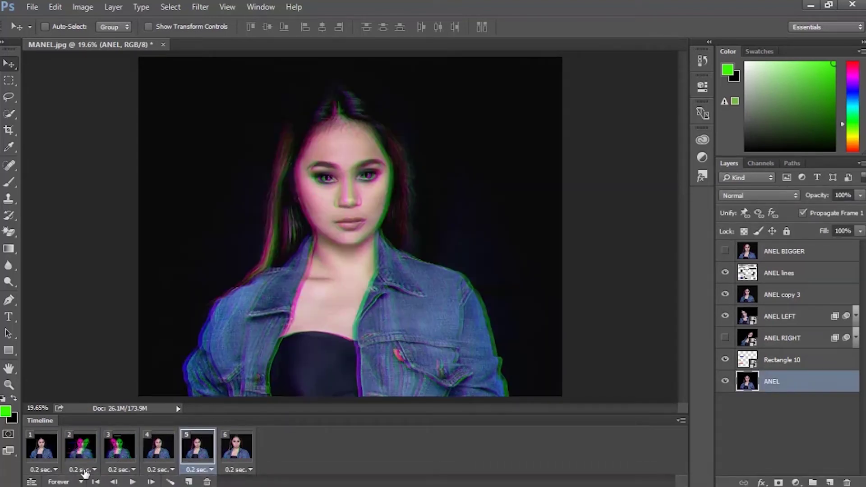
- Convert to a video timeline and enlarge the panel to show every layer track and the Audio track
click(33, 482)
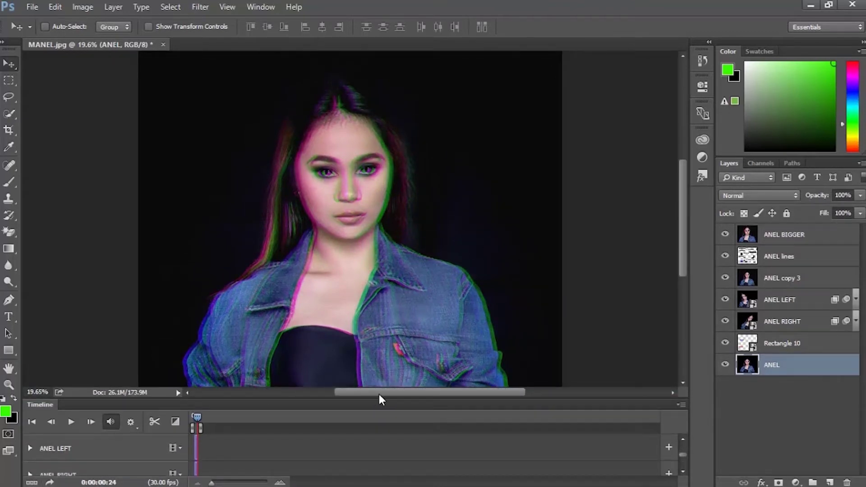
drag(391, 397, 402, 364)
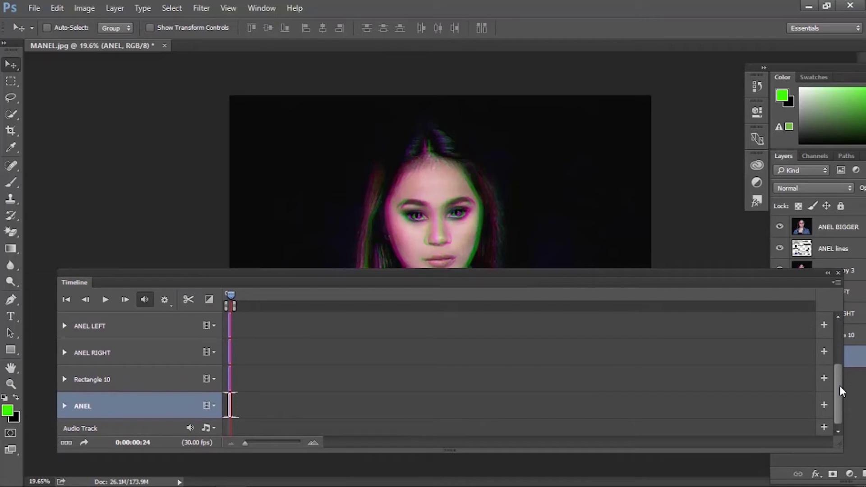
scroll(839, 397, down, 1)
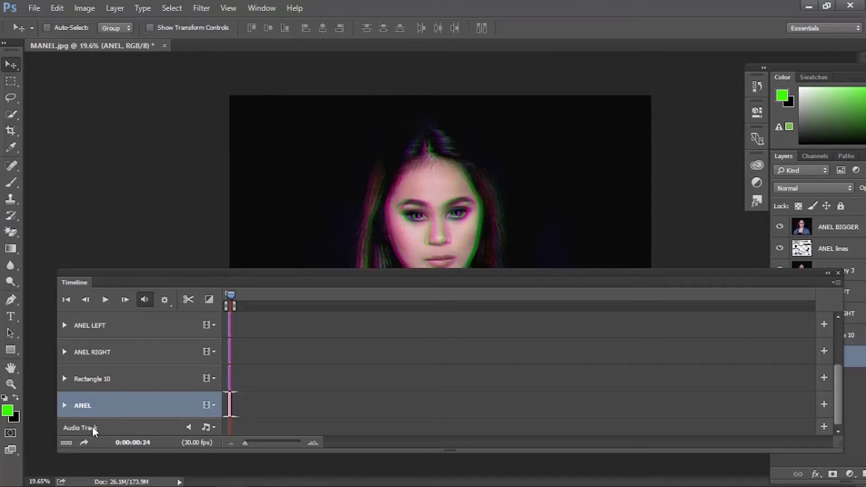
- Add the Desktop file '07 - Zipper' to the Audio Track via Add Audio
click(203, 426)
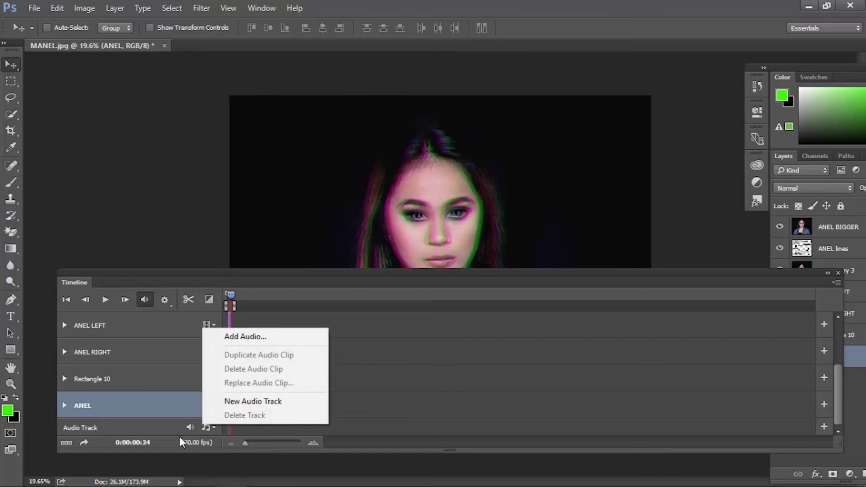
click(166, 427)
click(208, 432)
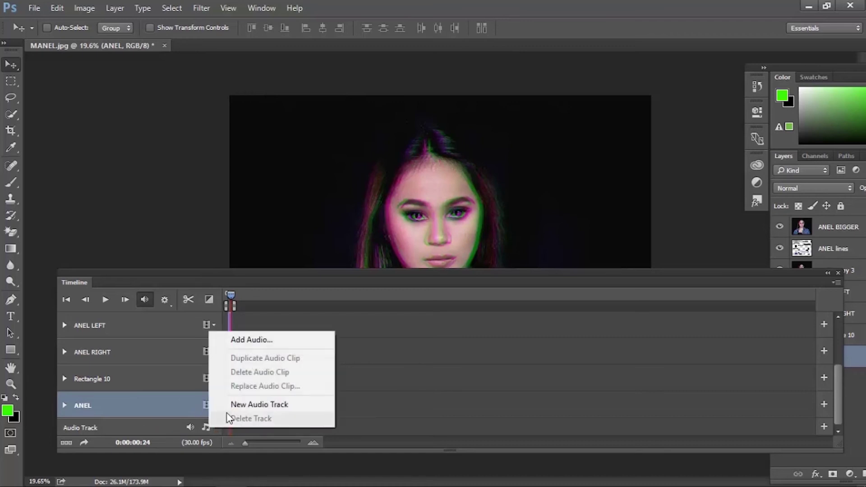
click(251, 340)
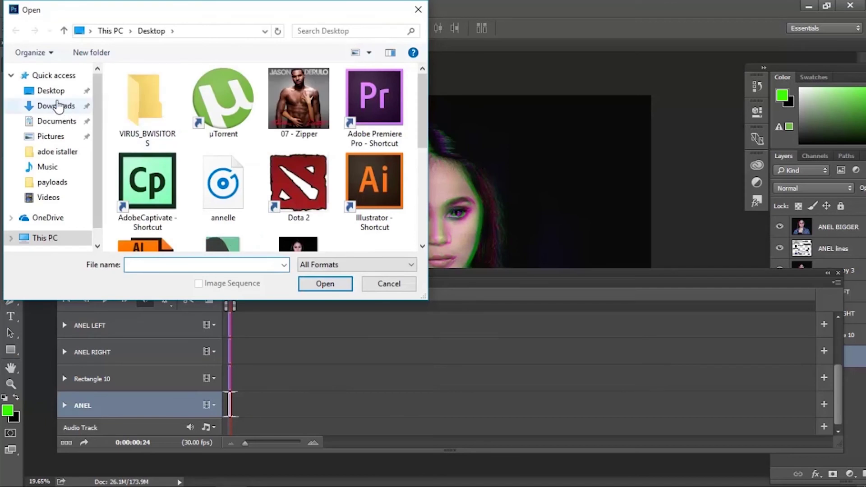
click(51, 90)
click(300, 128)
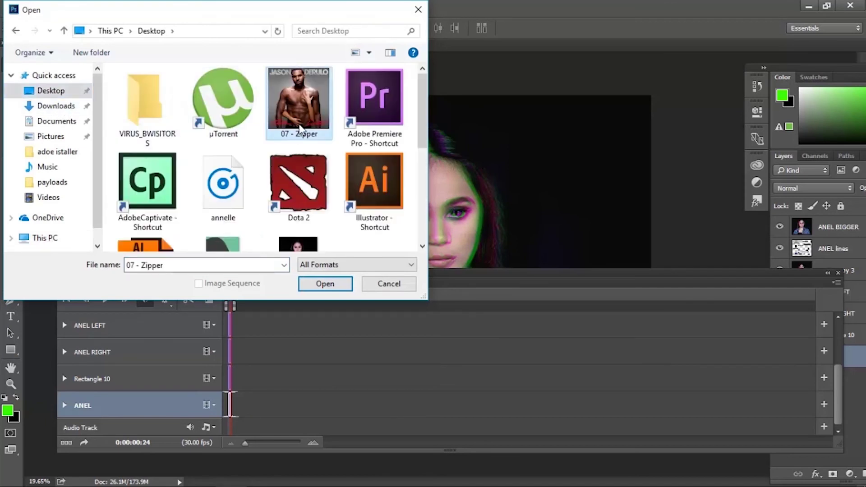
click(327, 286)
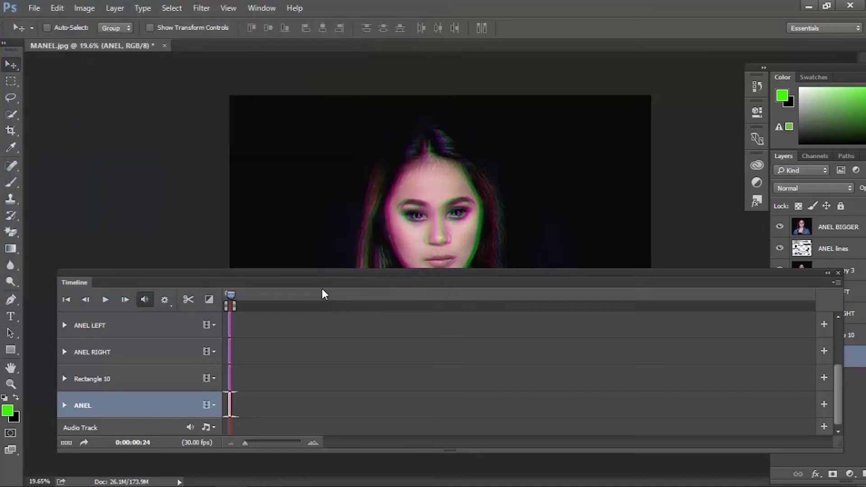